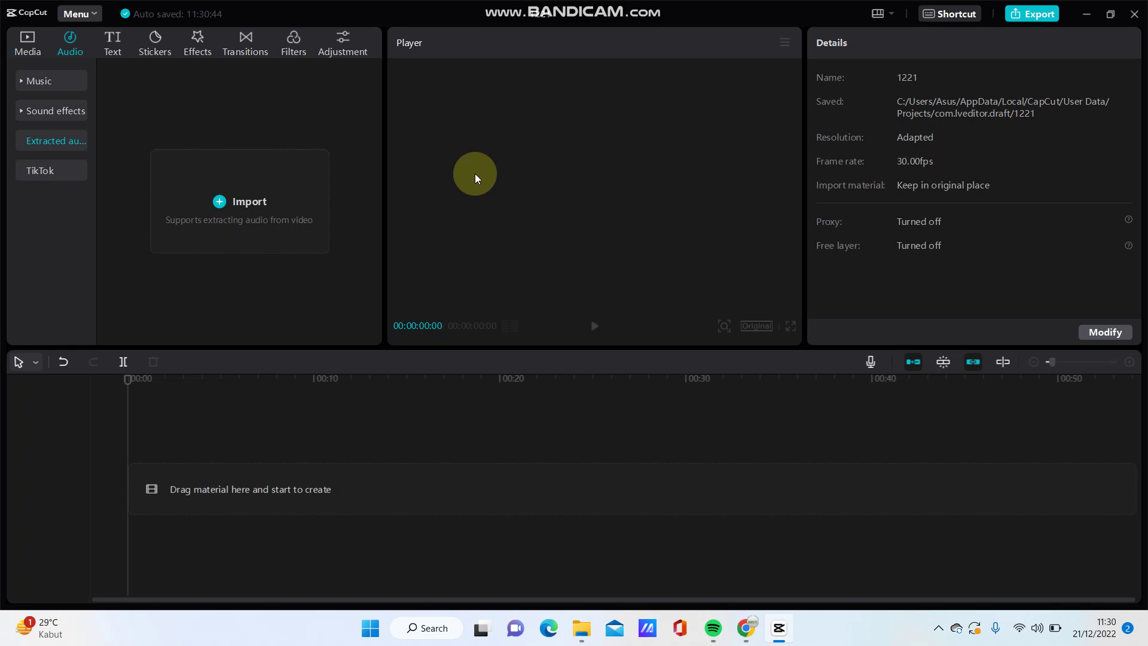
Show the imported 18-second video clip in the local media library.
{"action": "left_click", "coordinate": [24, 45]}
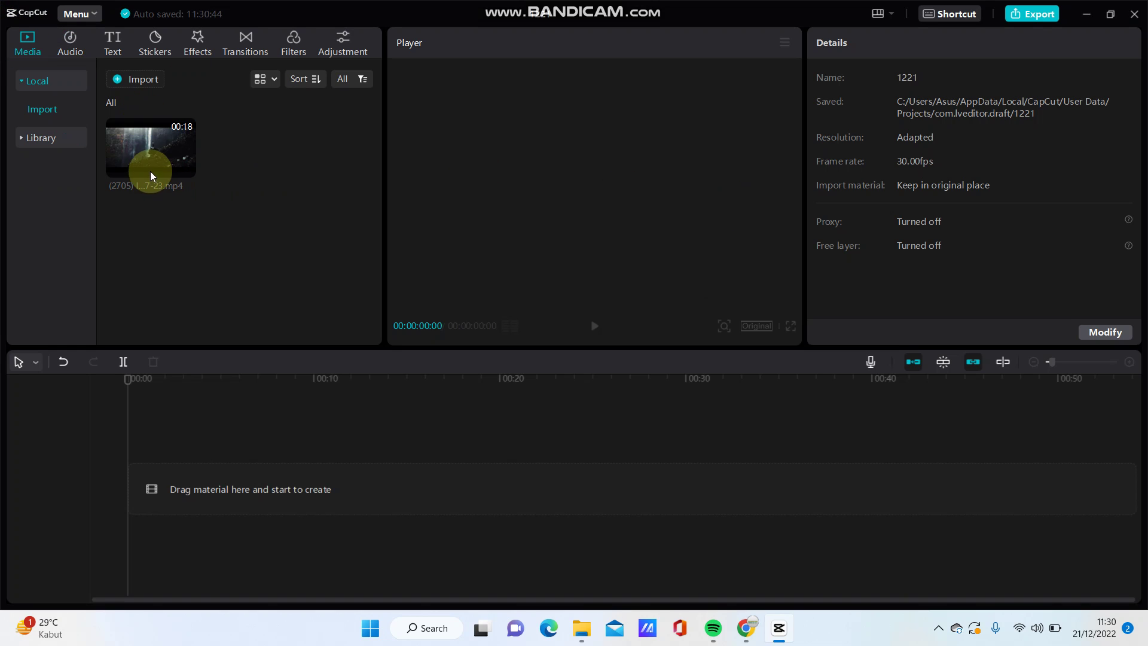
Place the 18-second clip on the timeline, mute its original sound, and show the audio library.
{"action": "left_click_drag", "start_coordinate": [150, 176], "coordinate": [76, 492]}
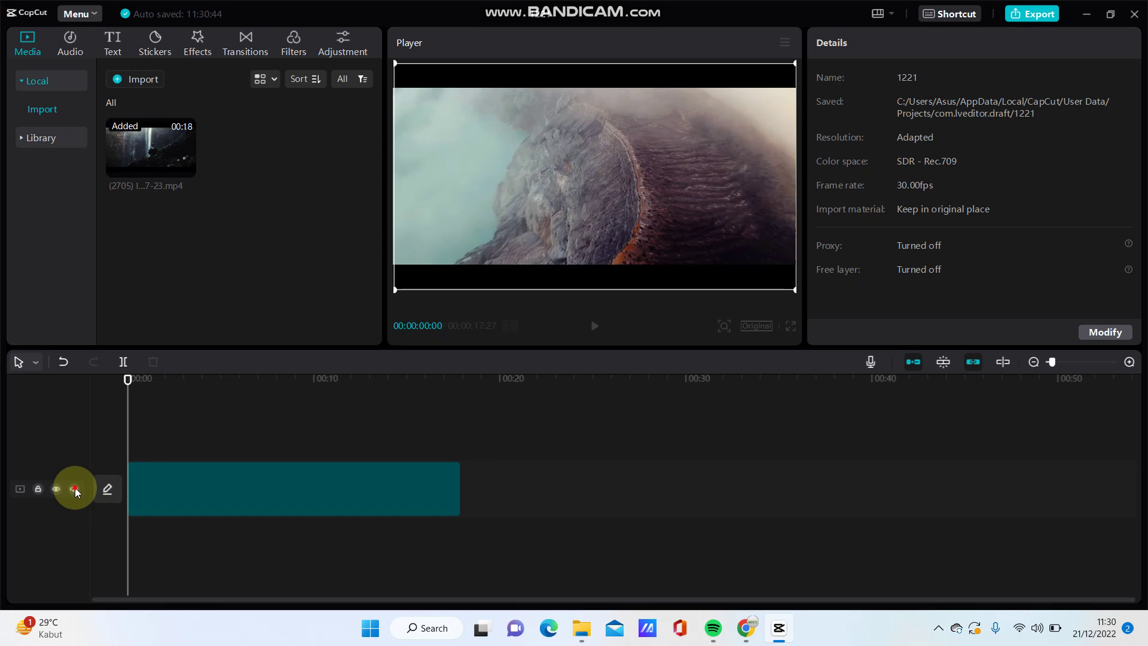
{"action": "left_click", "coordinate": [75, 491]}
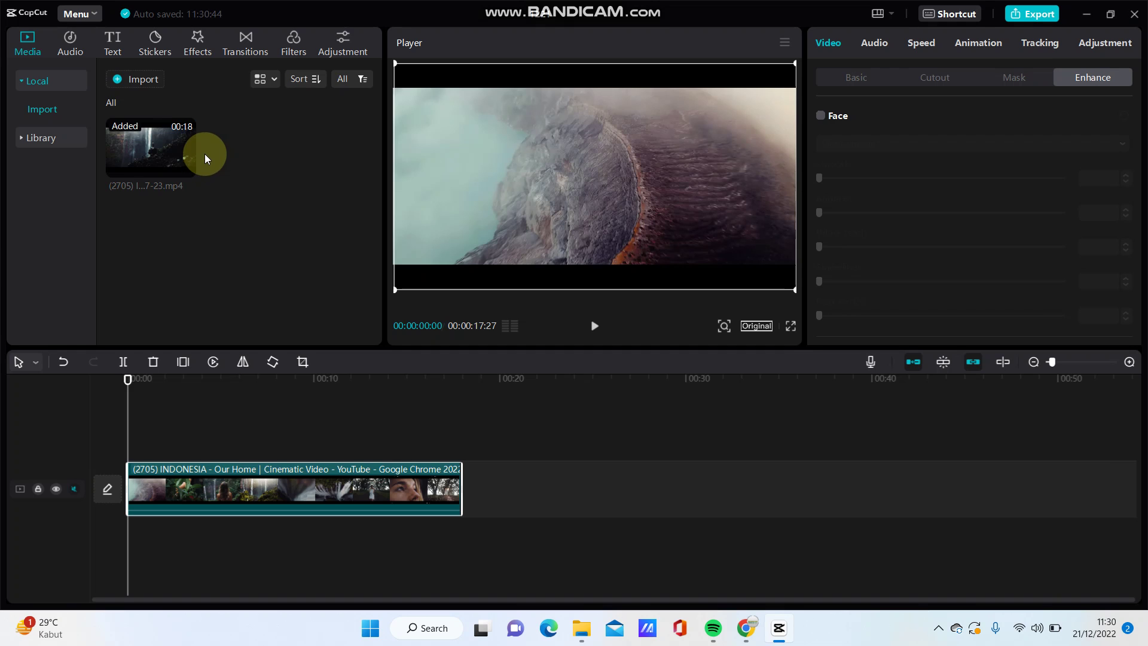
{"action": "left_click", "coordinate": [67, 53]}
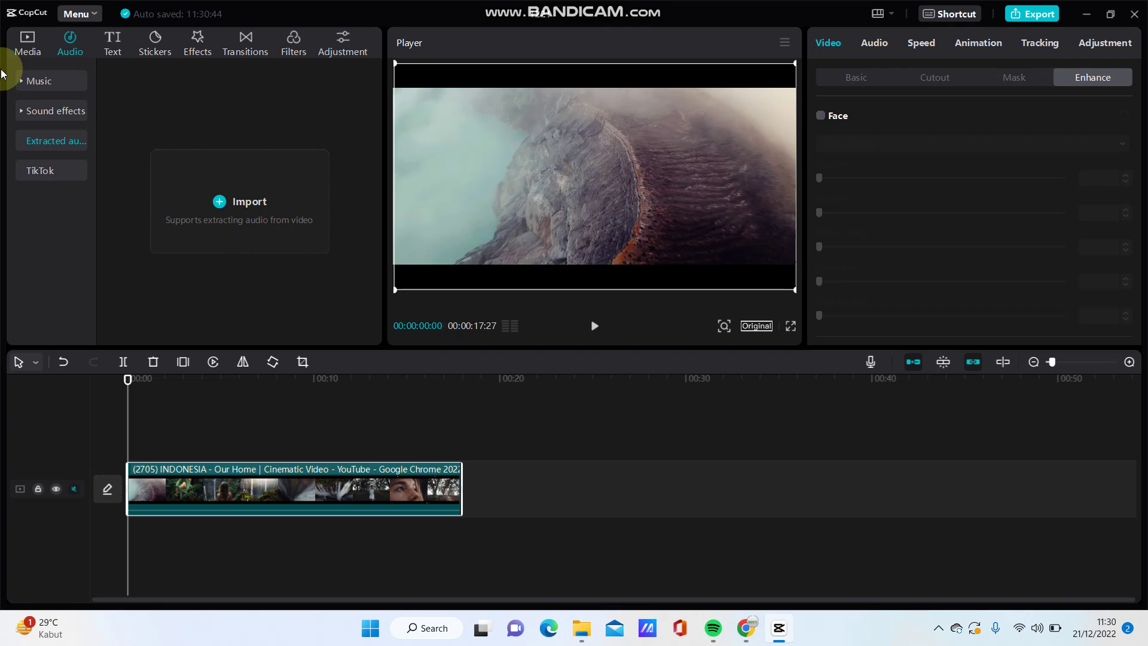
Browse Beat songs such as Alienated Ammunition and Tell Me, then collapse Music.
{"action": "left_click", "coordinate": [39, 82]}
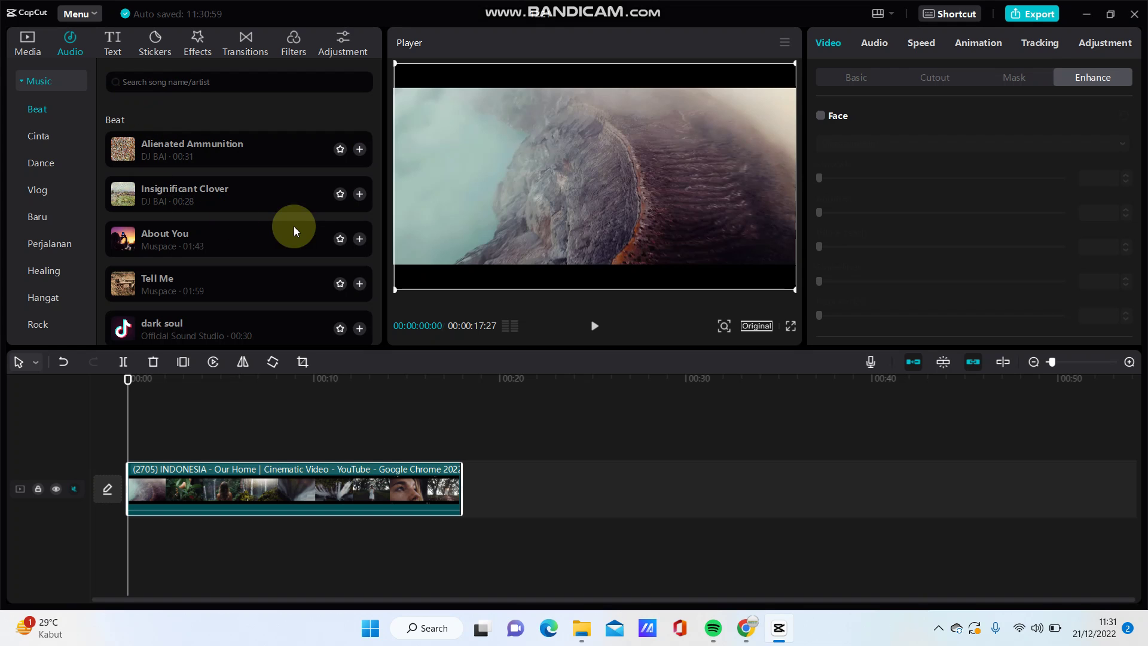
{"action": "left_click", "coordinate": [361, 152]}
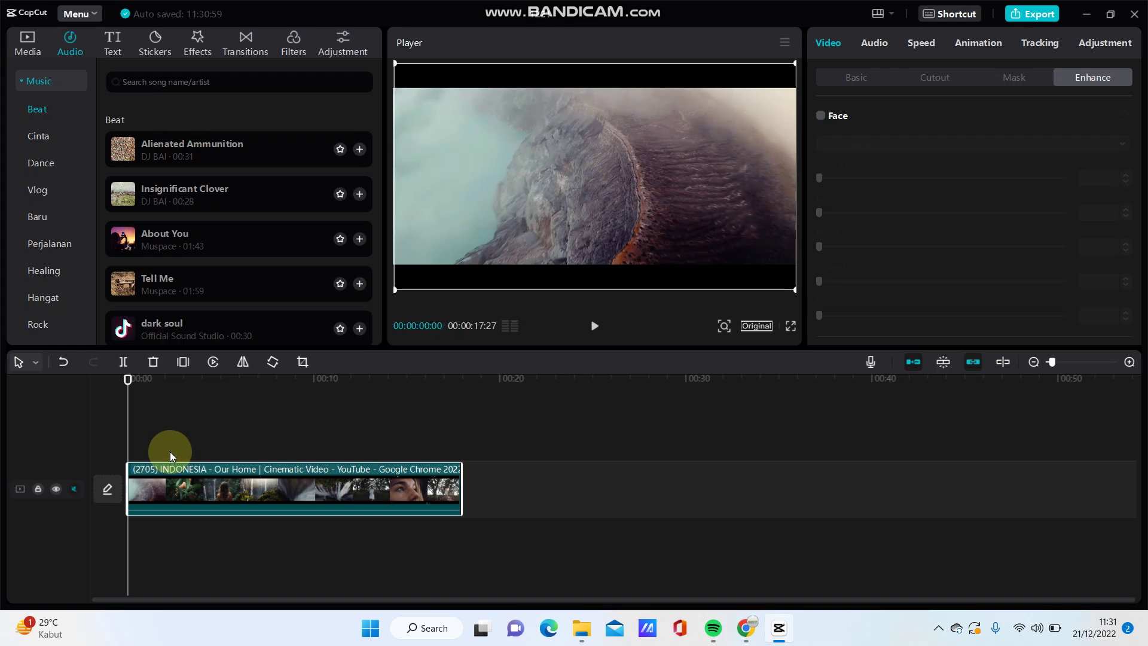
{"action": "left_click", "coordinate": [41, 82]}
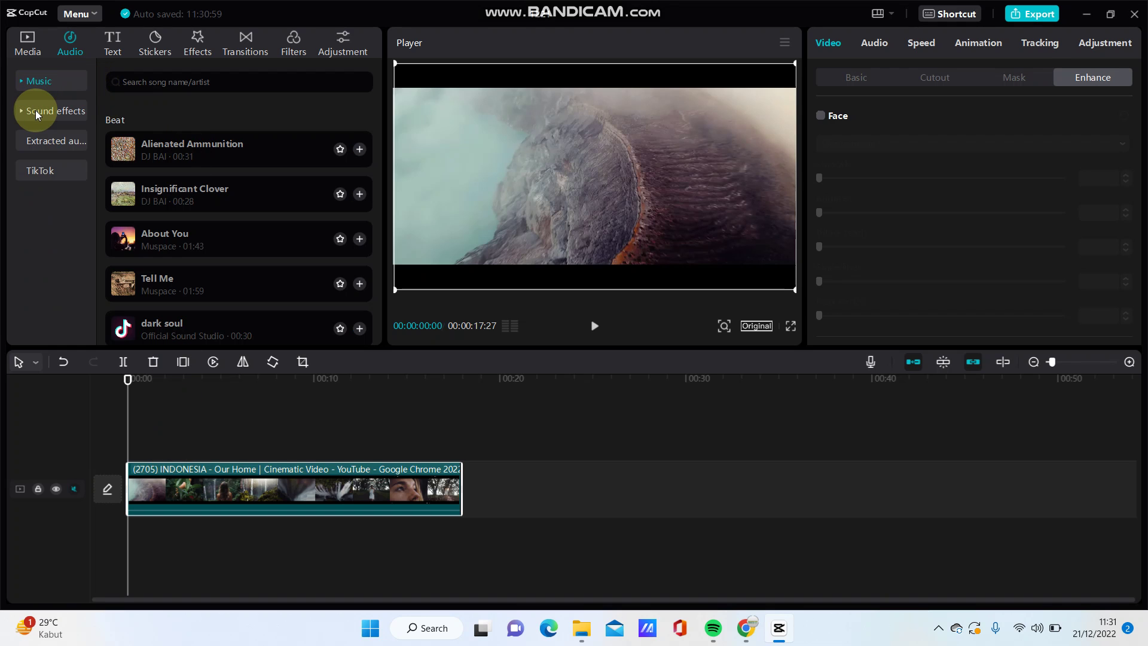
Import the Old MacDonald instrumental from Downloads as 2:20 extracted audio Extracted20221221-1.
{"action": "left_click", "coordinate": [43, 141]}
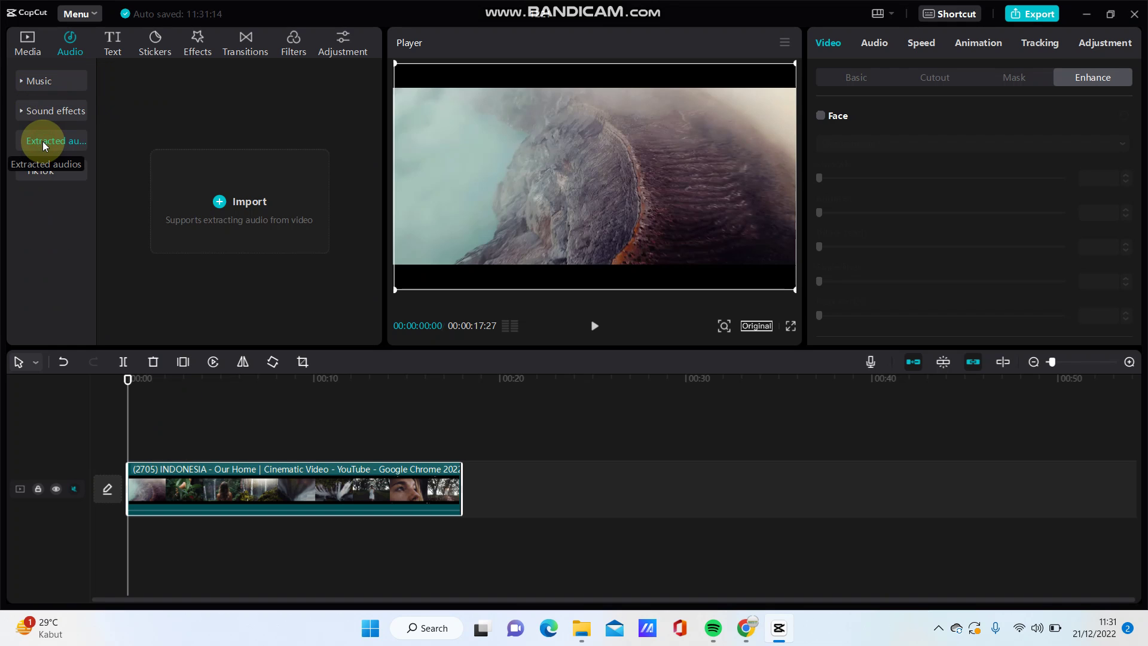
{"action": "left_click", "coordinate": [223, 207]}
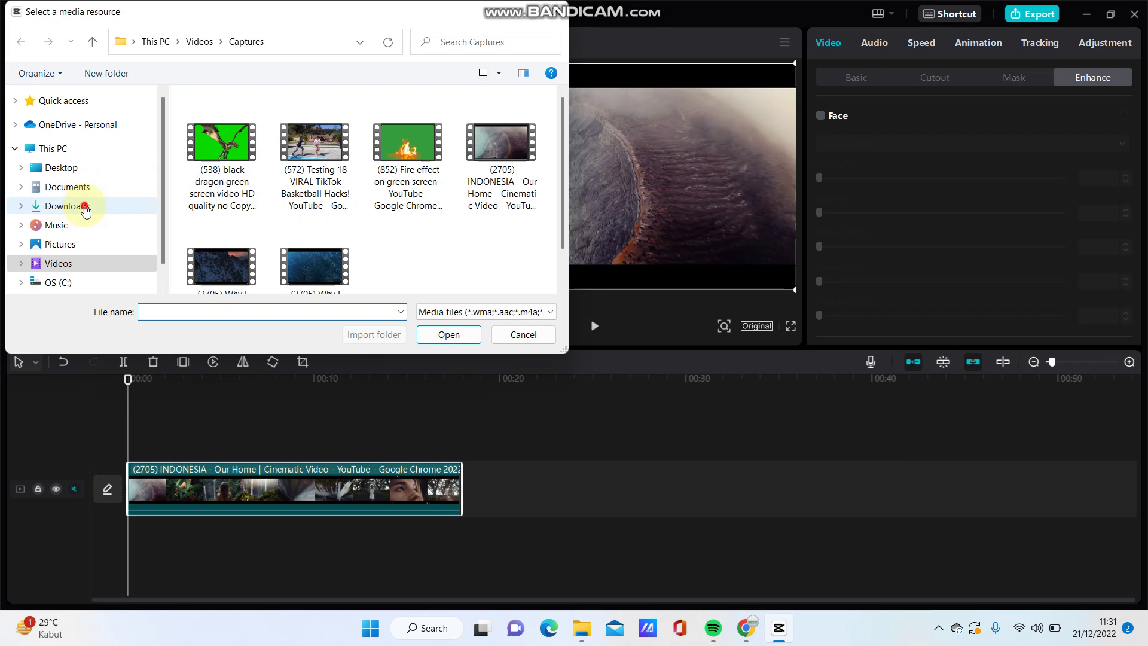
{"action": "left_click", "coordinate": [85, 208]}
{"action": "left_click", "coordinate": [223, 152]}
{"action": "left_click", "coordinate": [452, 334]}
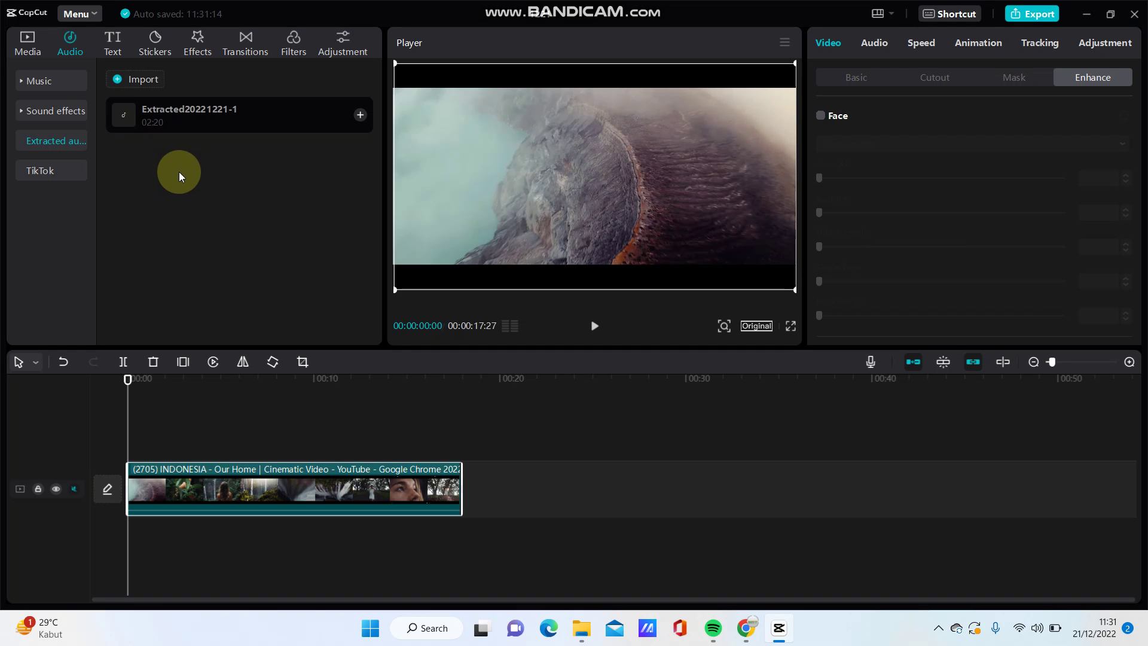
{"action": "left_click", "coordinate": [49, 175]}
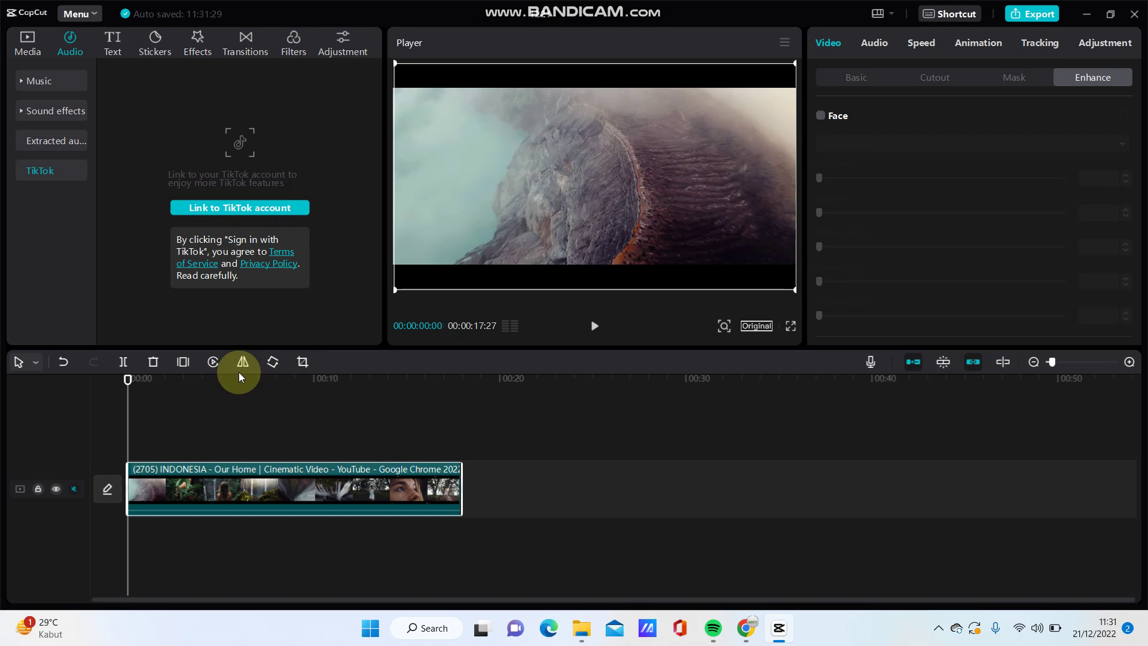
{"action": "left_click", "coordinate": [45, 112]}
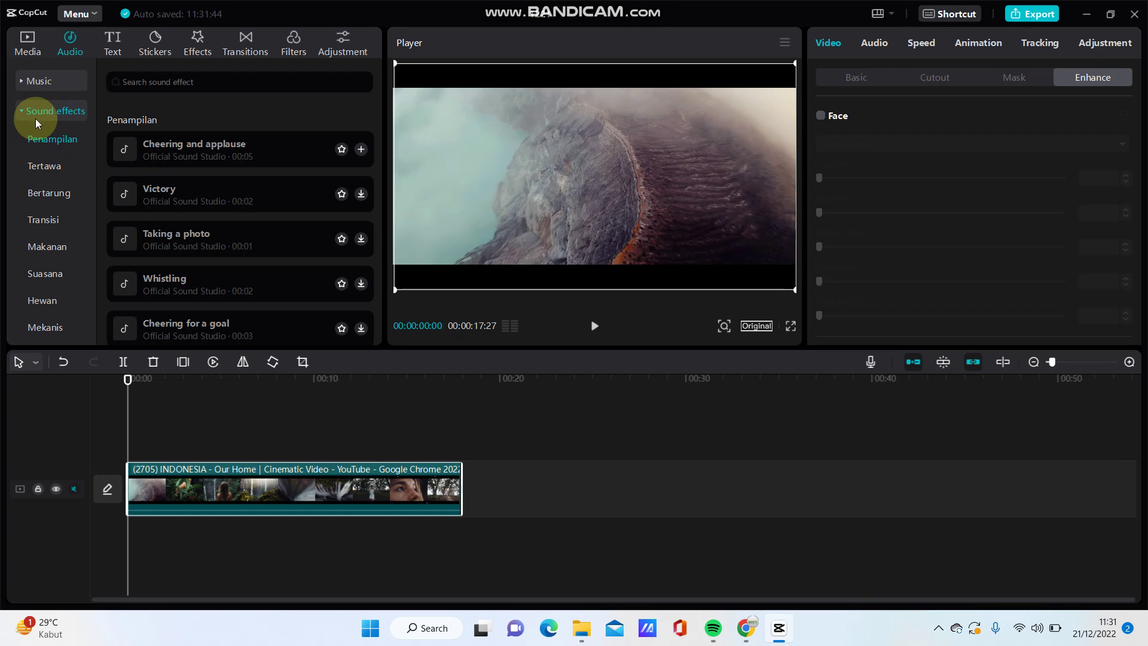
{"action": "left_click", "coordinate": [36, 120]}
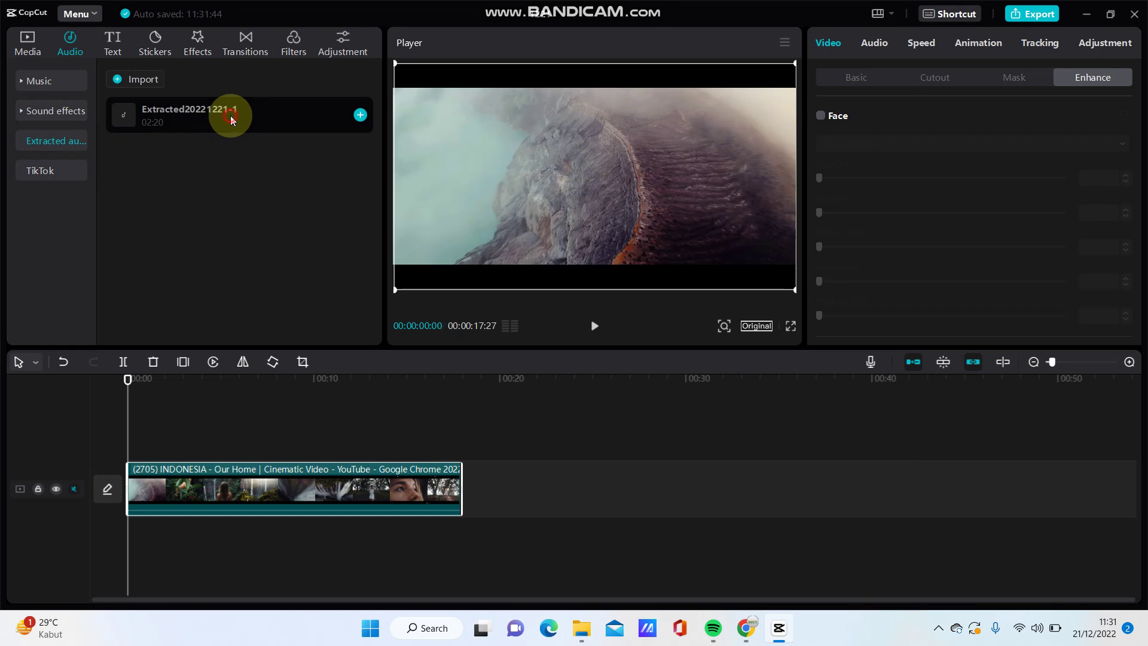
Preview Extracted20221221-1 and place it on an audio track beneath the video.
{"action": "left_click", "coordinate": [230, 117]}
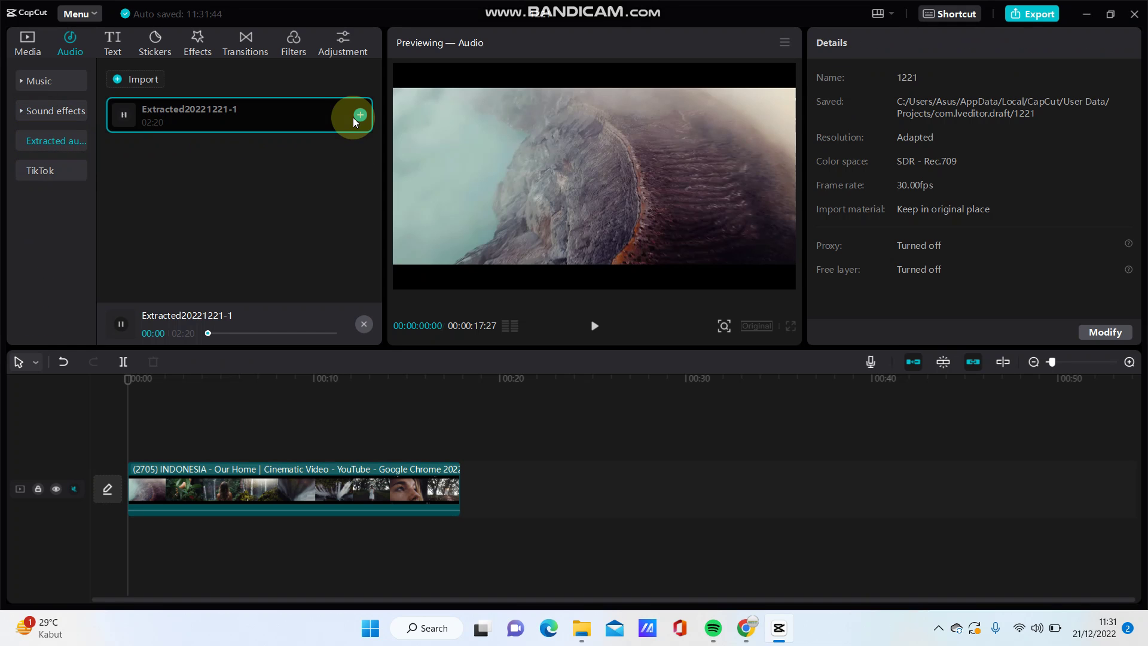
{"action": "left_click", "coordinate": [362, 324]}
{"action": "left_click_drag", "start_coordinate": [271, 115], "coordinate": [119, 449]}
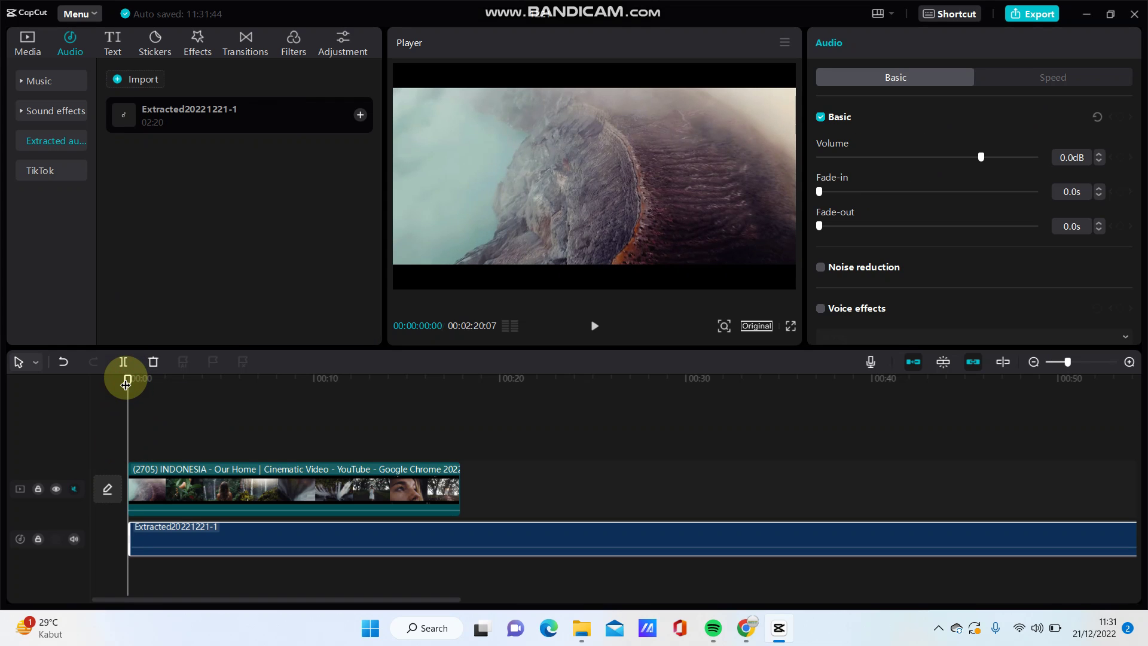
Split the audio where the video ends and delete the overhanging part.
{"action": "left_click_drag", "start_coordinate": [127, 382], "coordinate": [454, 379]}
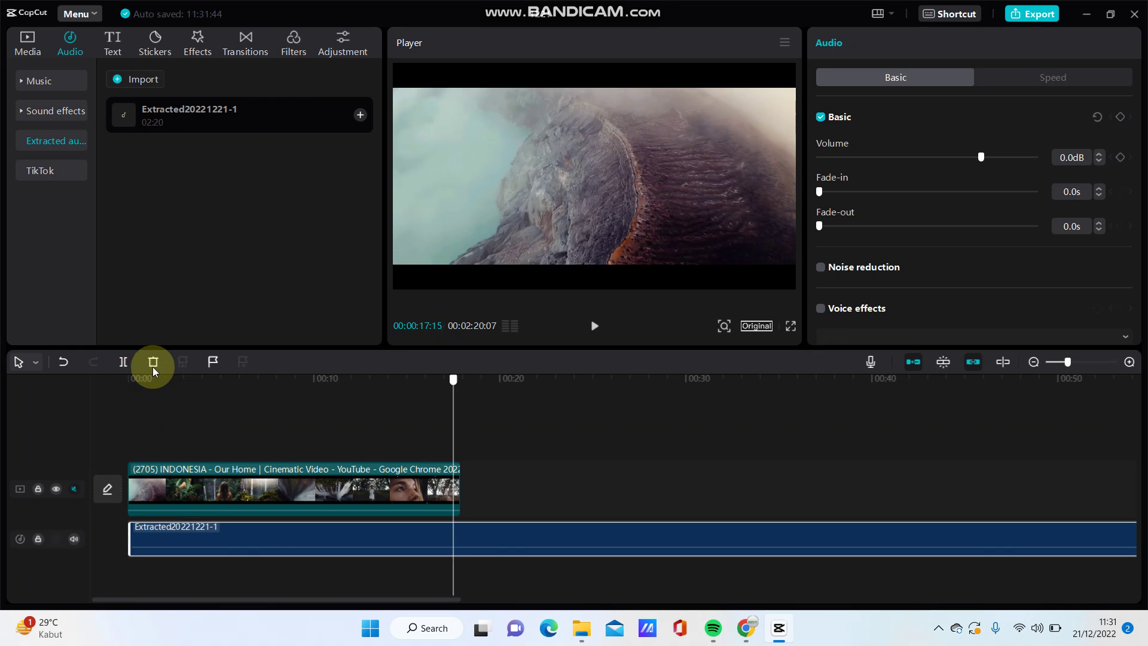
{"action": "left_click", "coordinate": [124, 361]}
{"action": "key", "text": "Delete"}
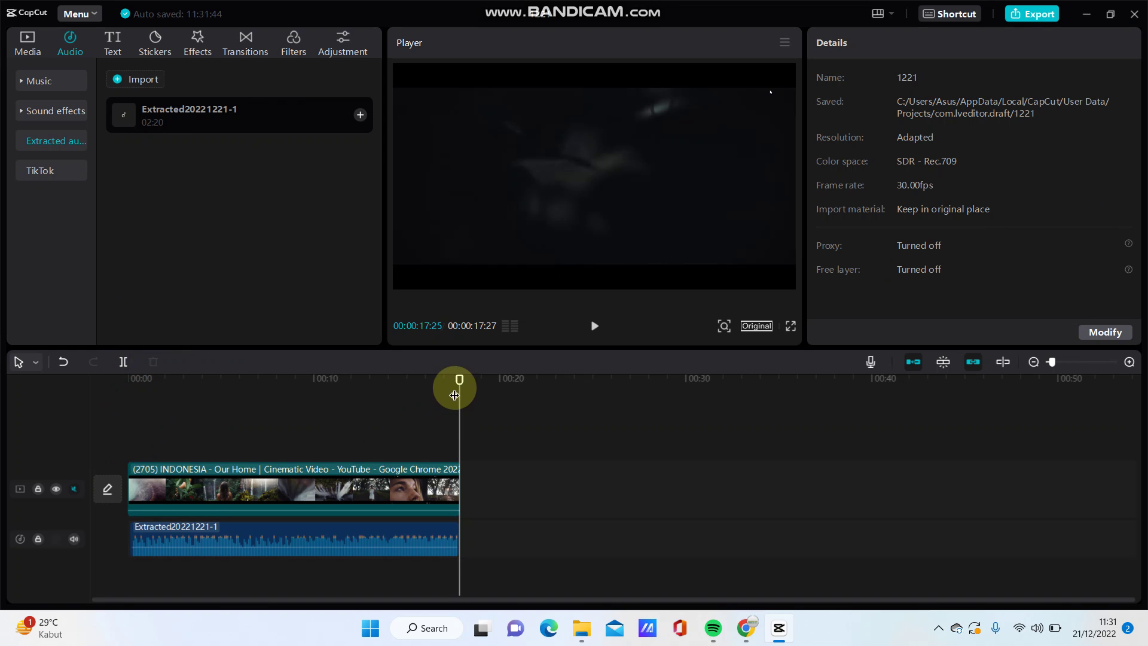